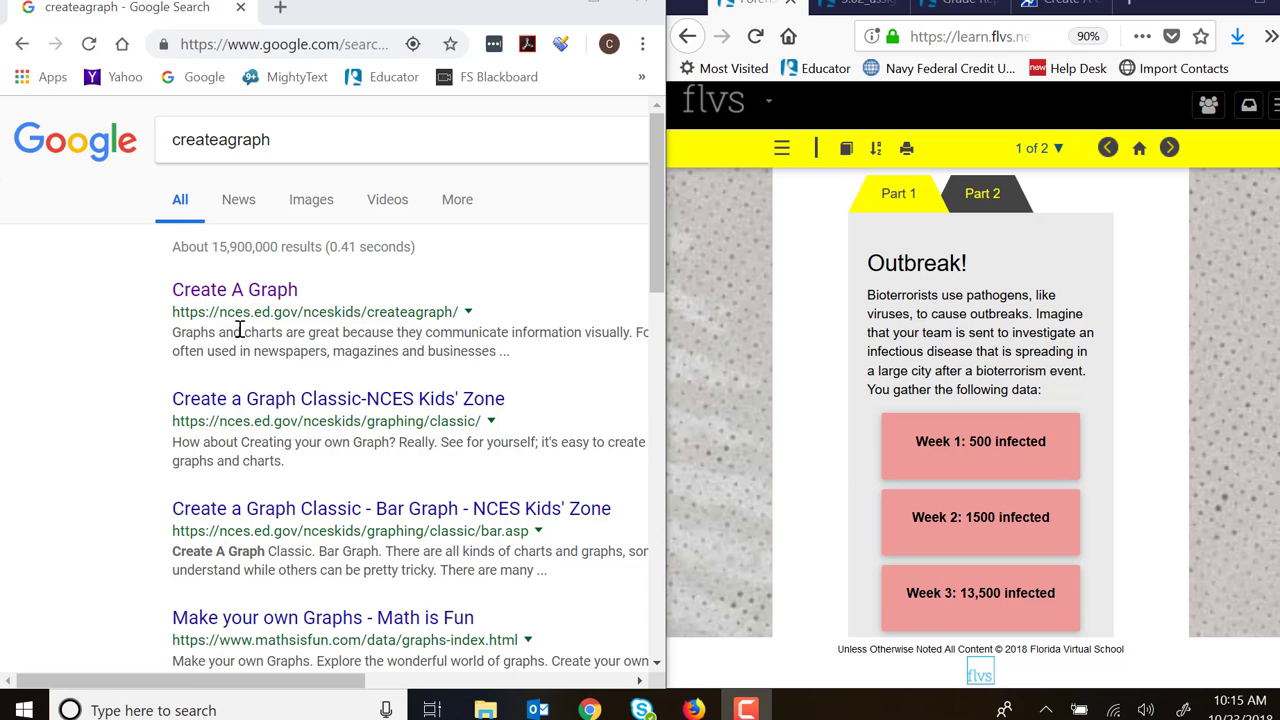
- Open the Create A Graph site from the search results and choose an XY graph of the Scatter type
click(237, 292)
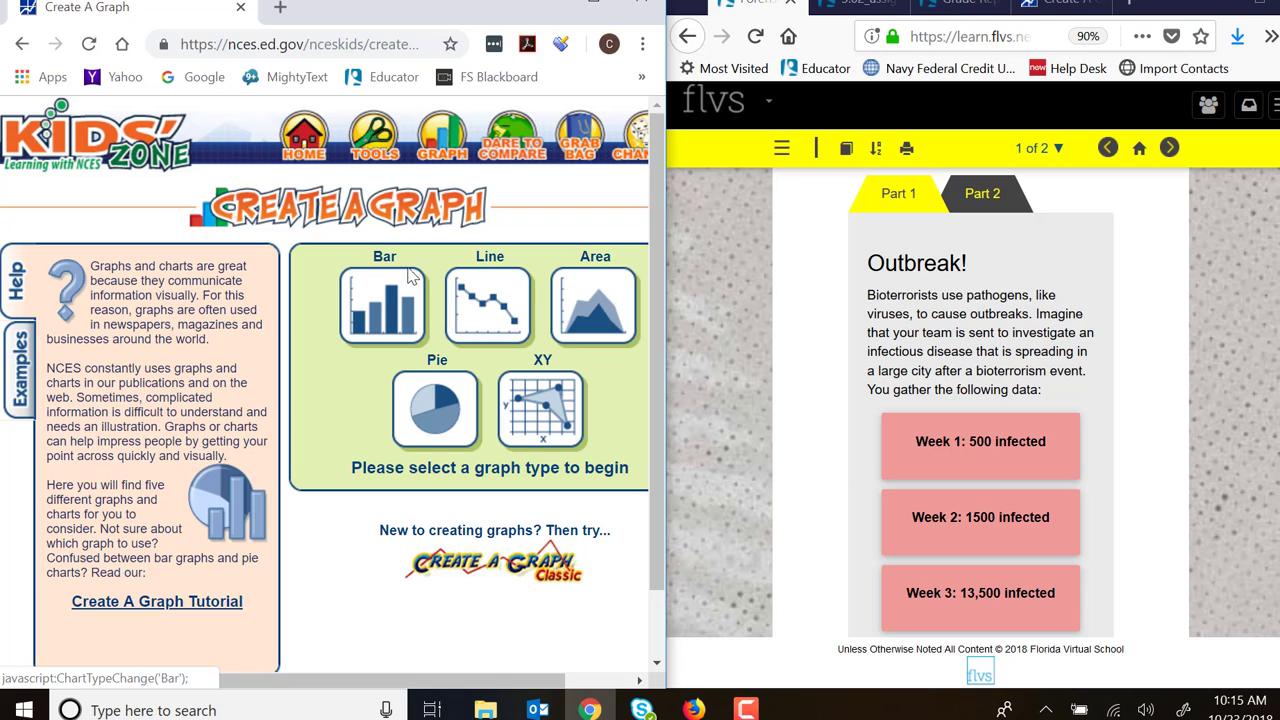
click(489, 287)
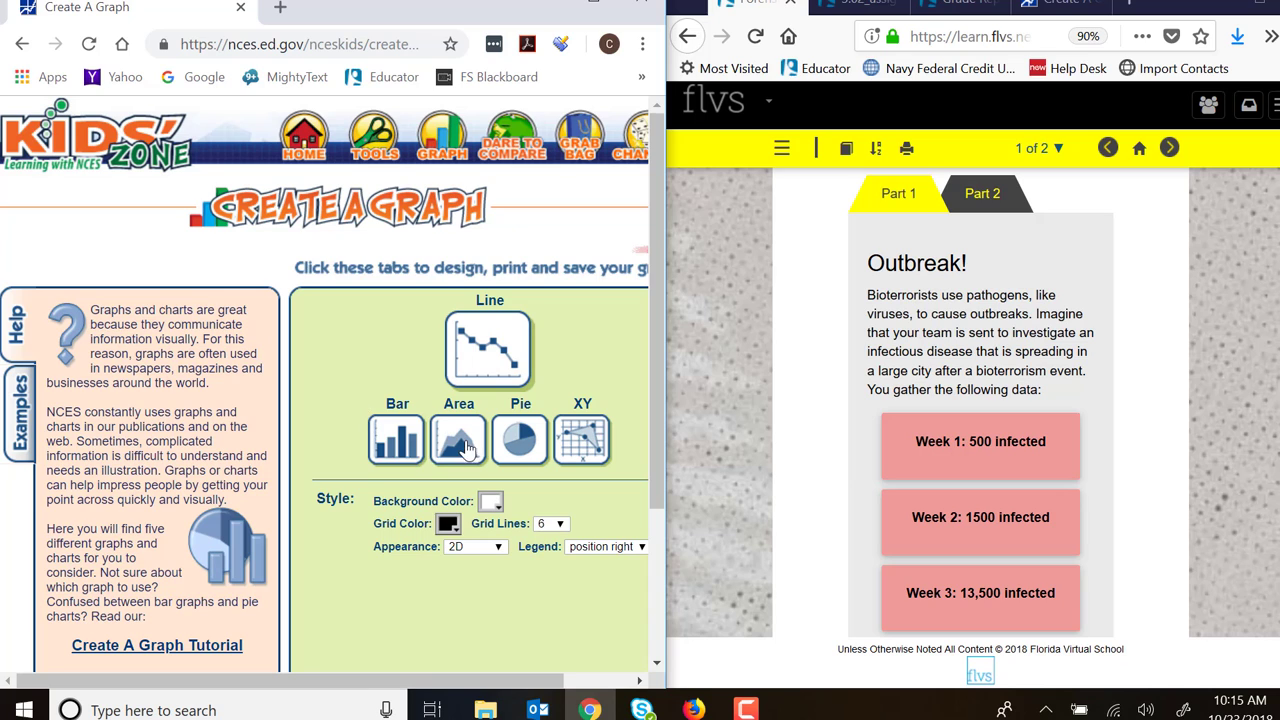
click(575, 445)
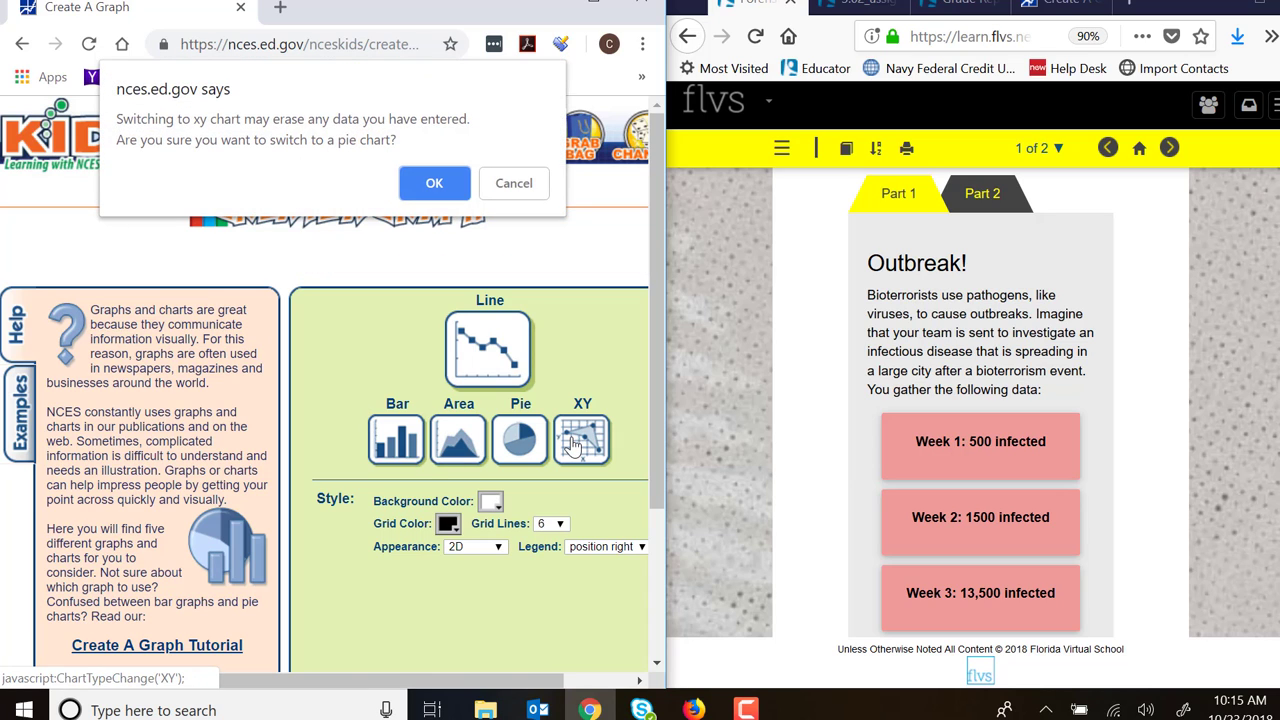
click(408, 183)
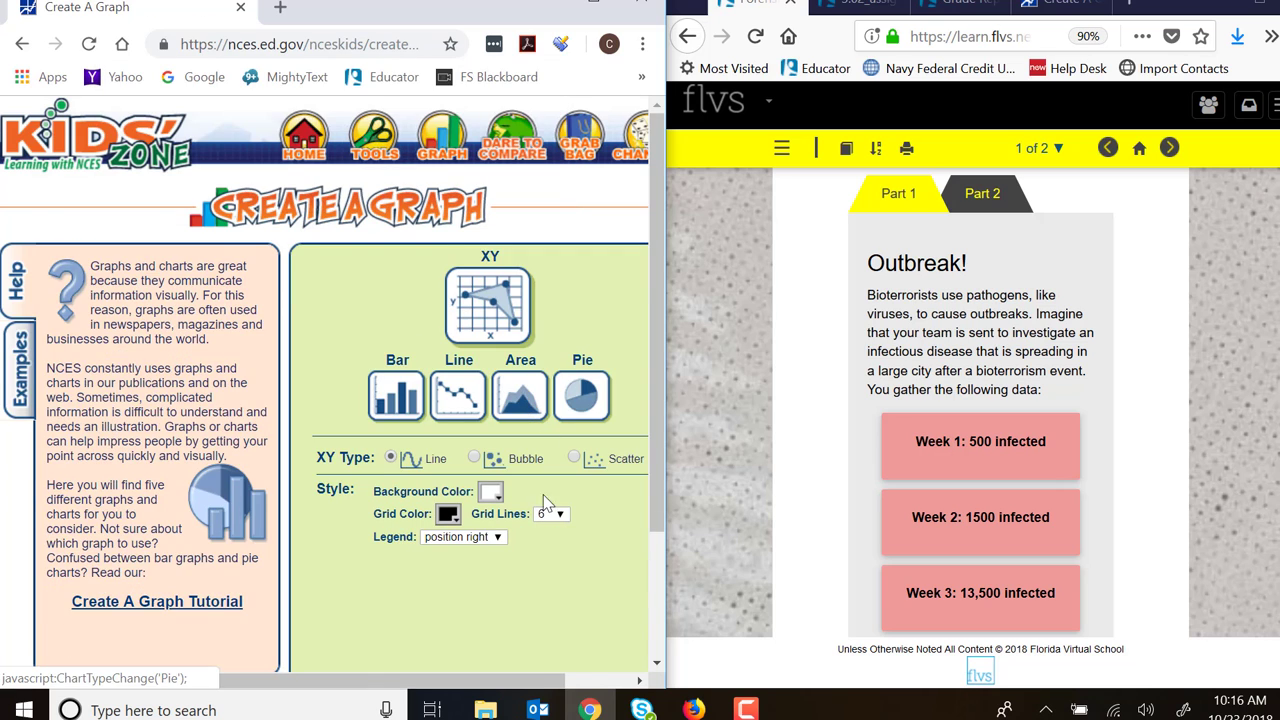
scroll(560, 503, down, 2)
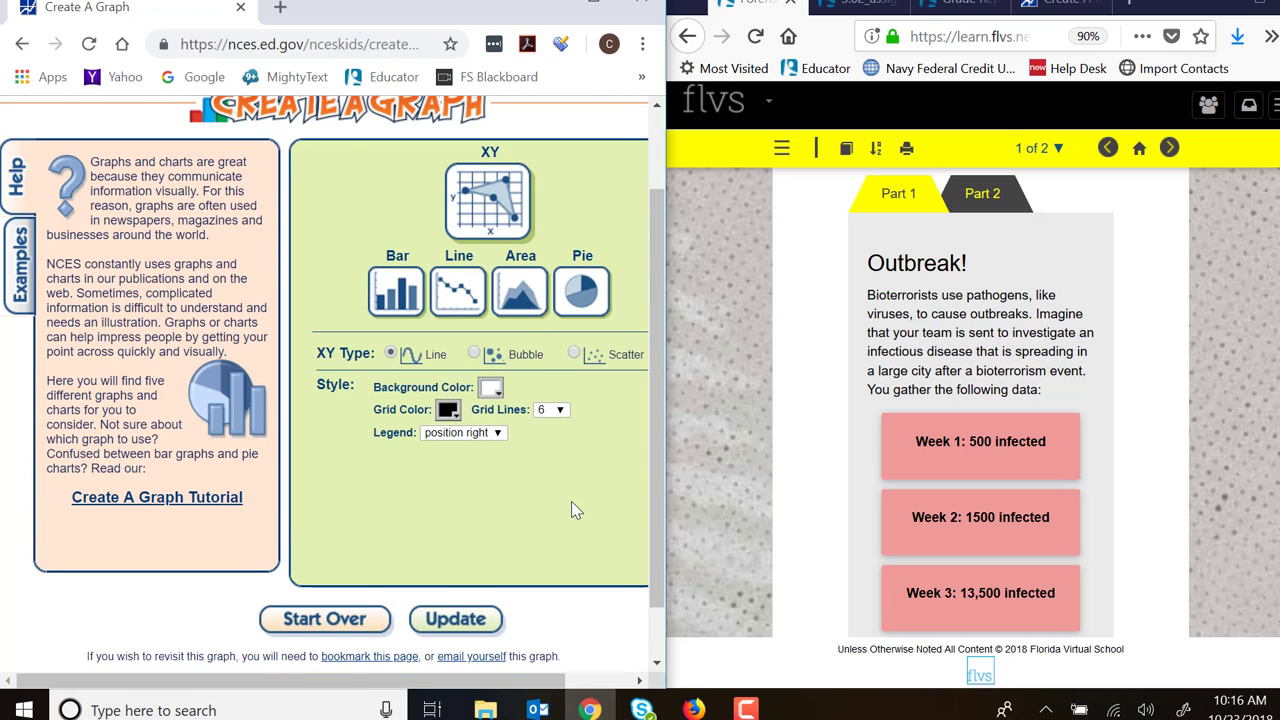
click(574, 355)
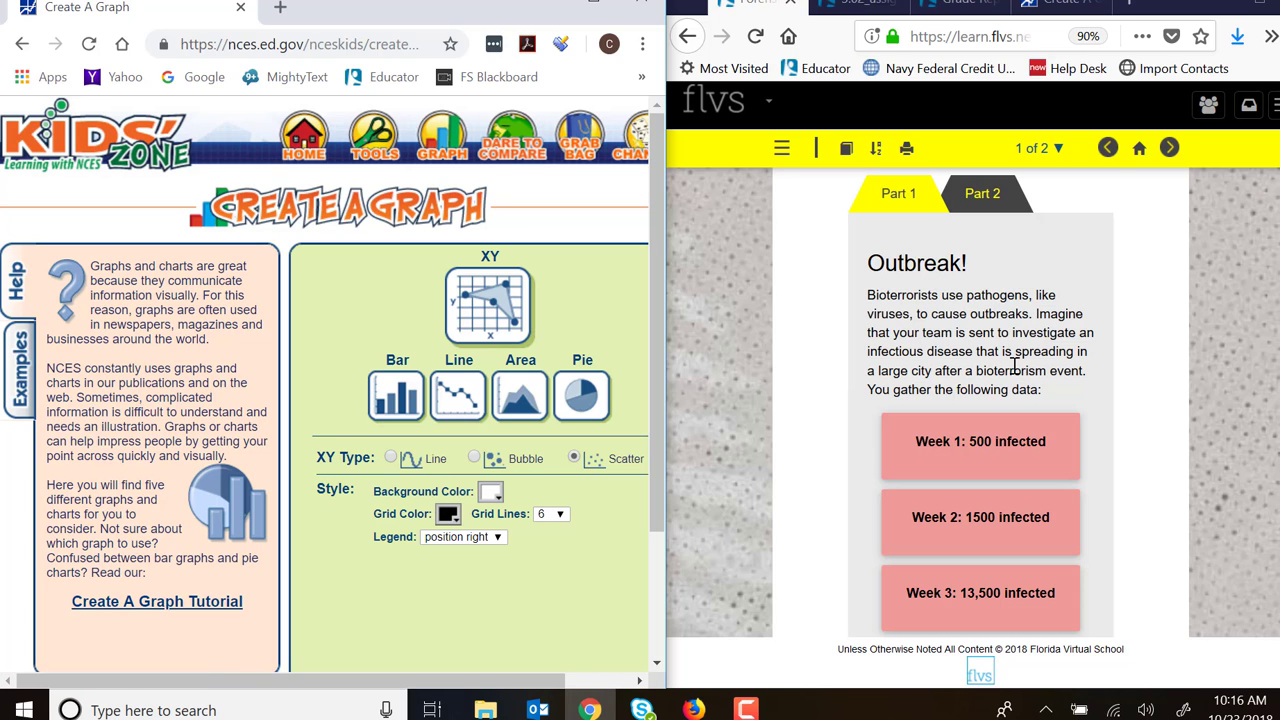
- Set the graph's data set to 6 points, matching the six weeks of infection data in the Outbreak assignment
scroll(935, 362, down, 6)
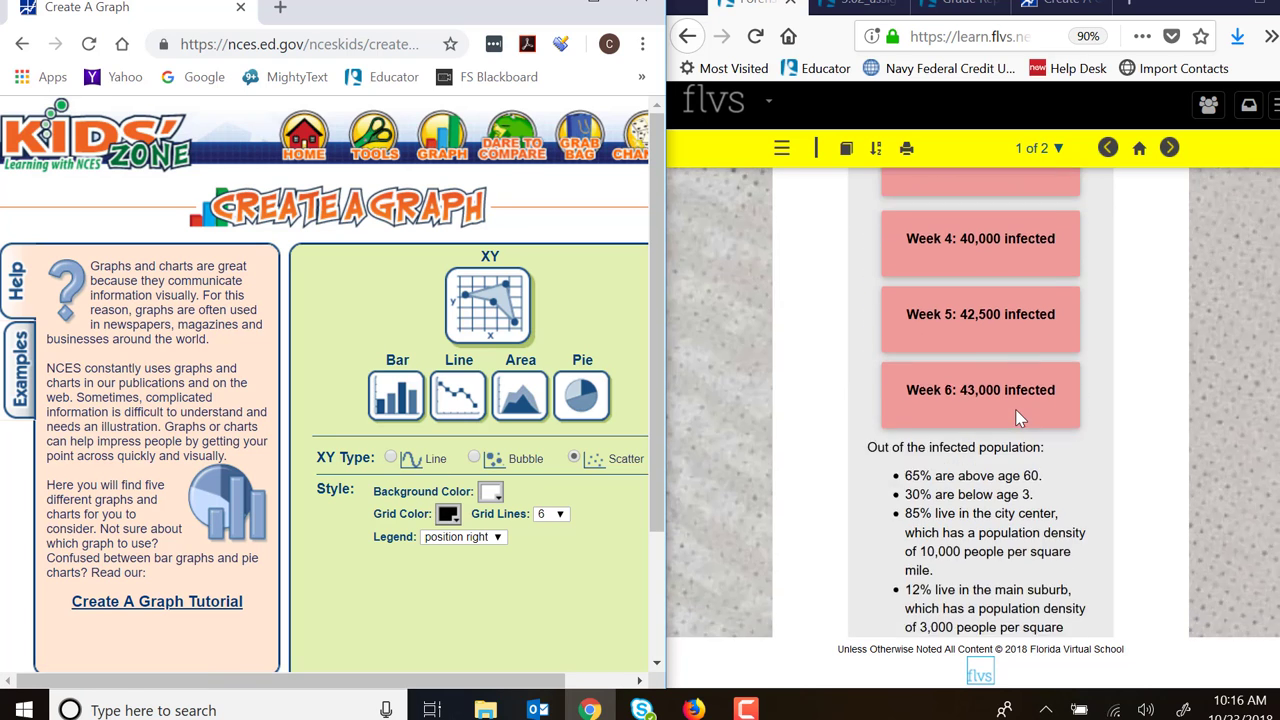
scroll(1000, 410, down, 1)
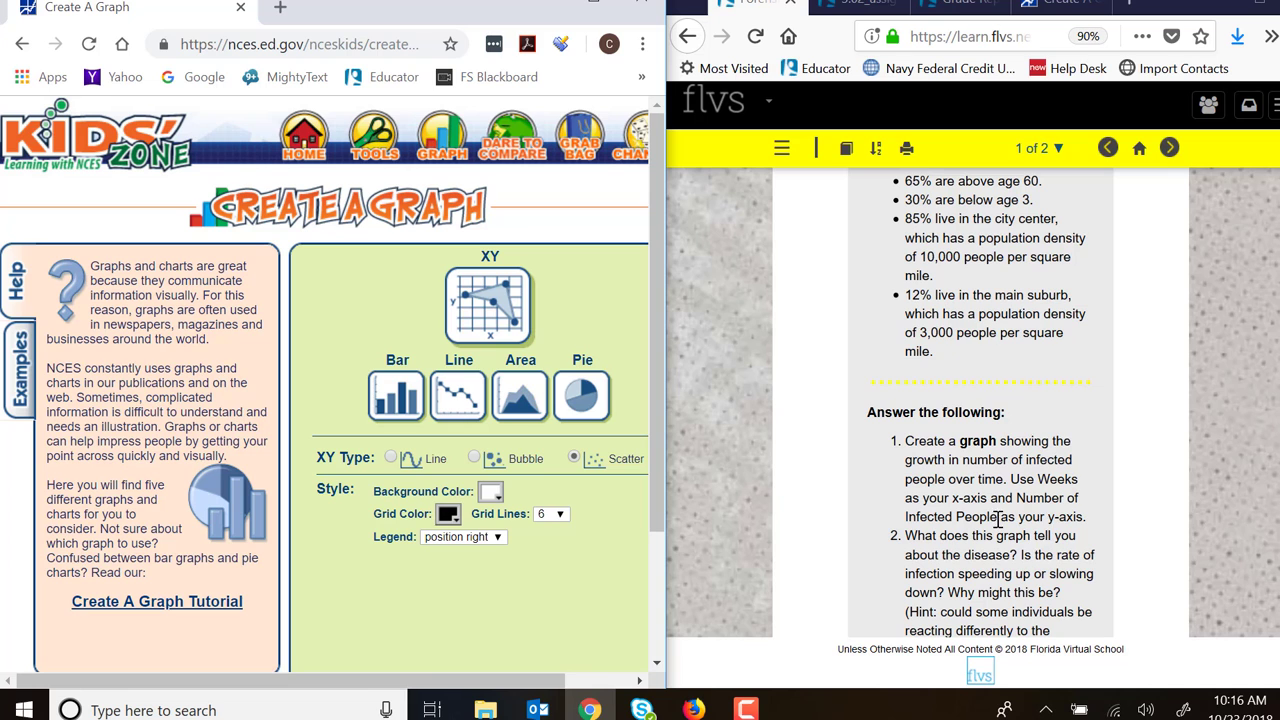
scroll(1008, 509, down, 2)
scroll(1010, 505, up, 5)
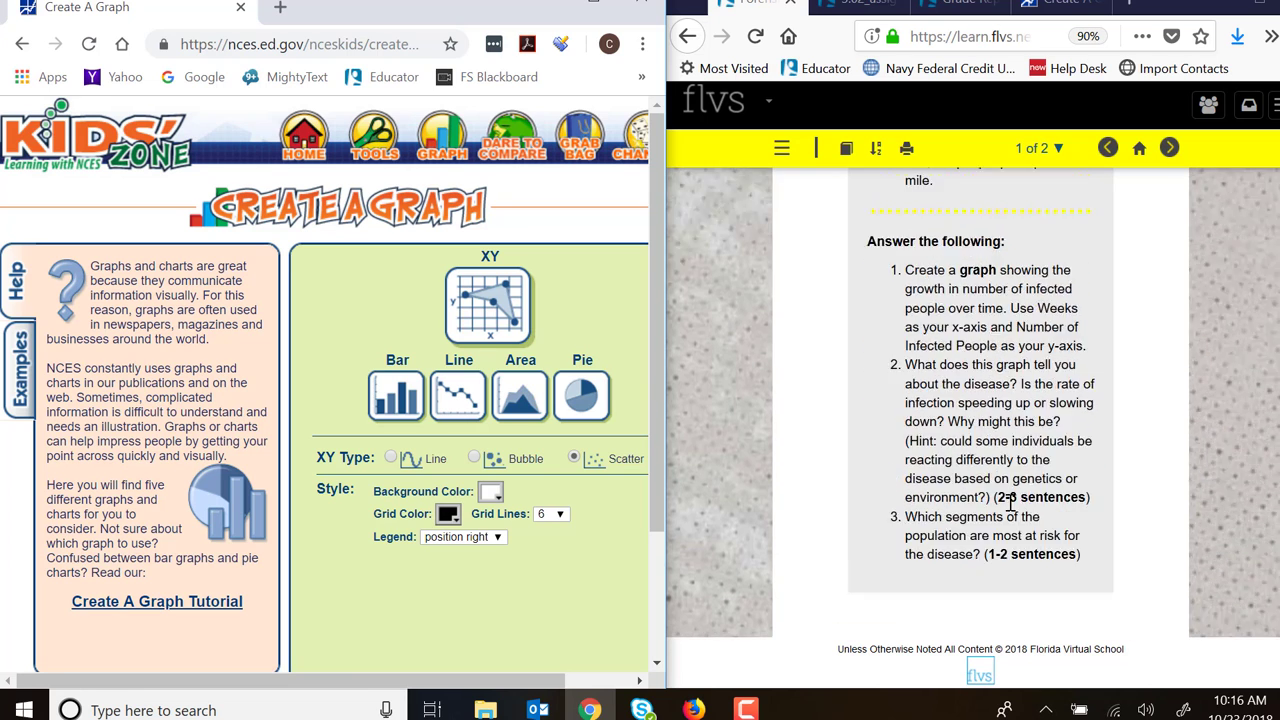
scroll(1010, 505, up, 5)
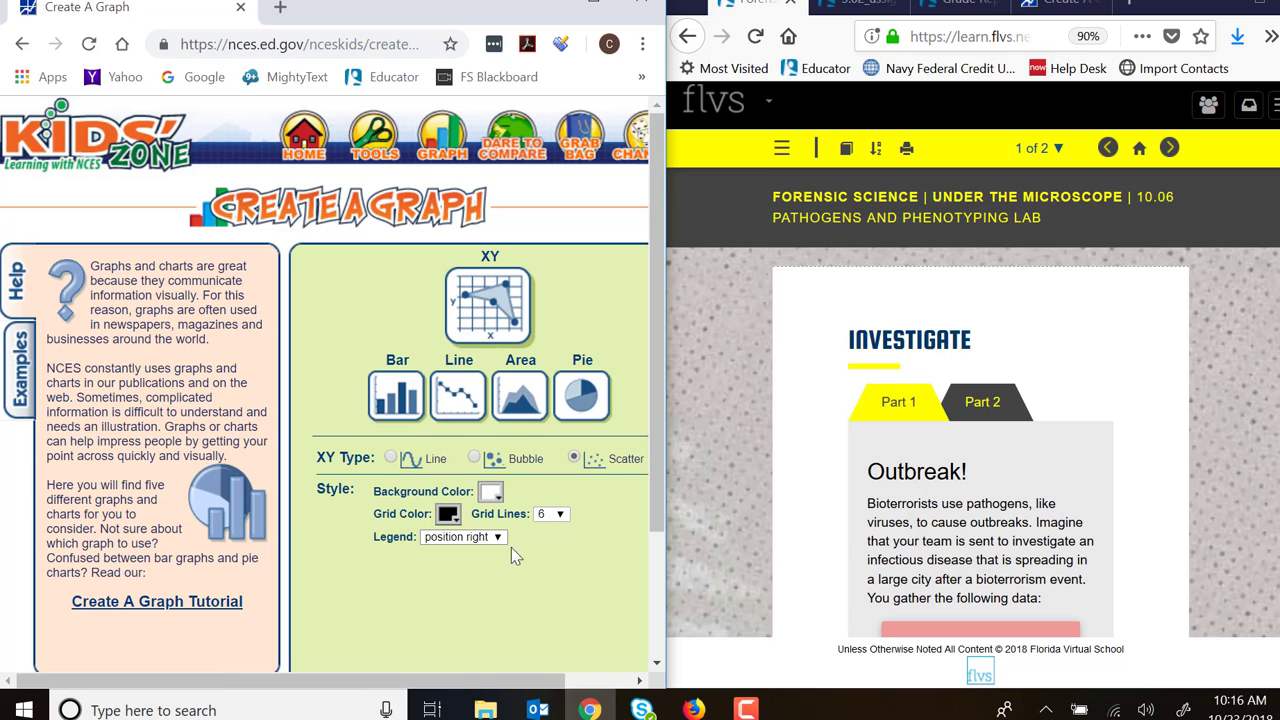
scroll(511, 547, down, 1)
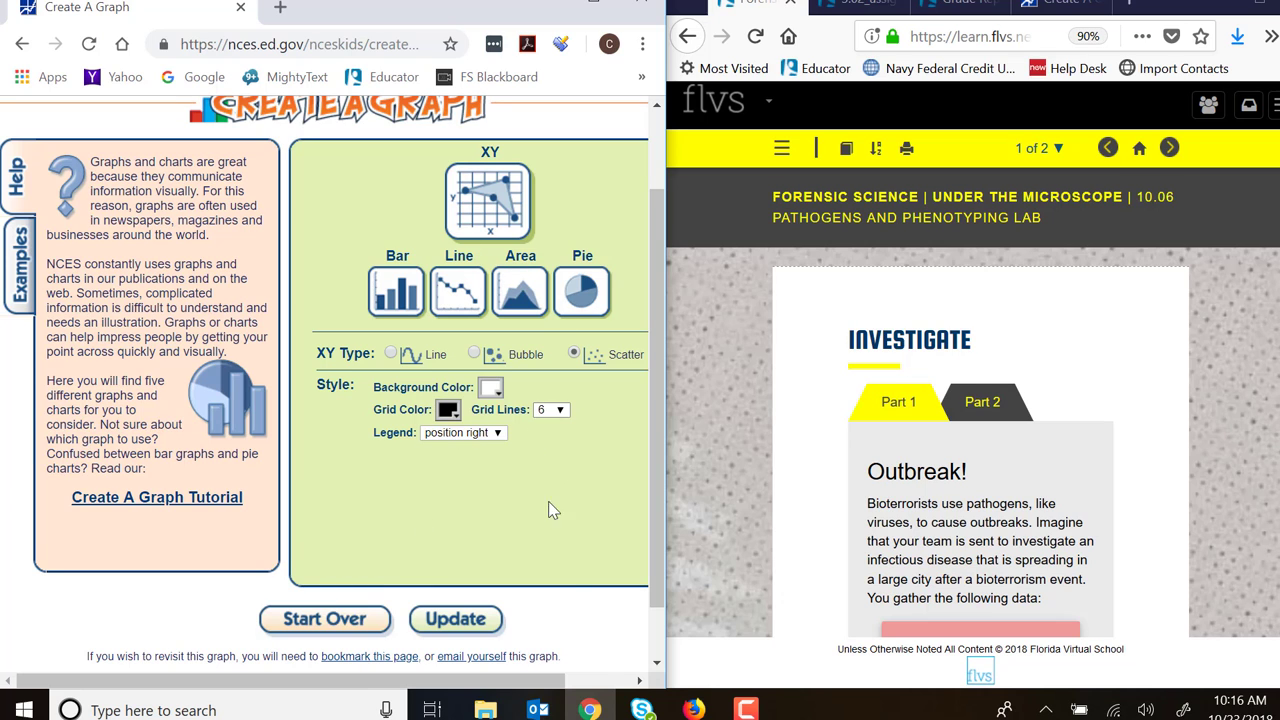
drag(574, 693, 677, 704)
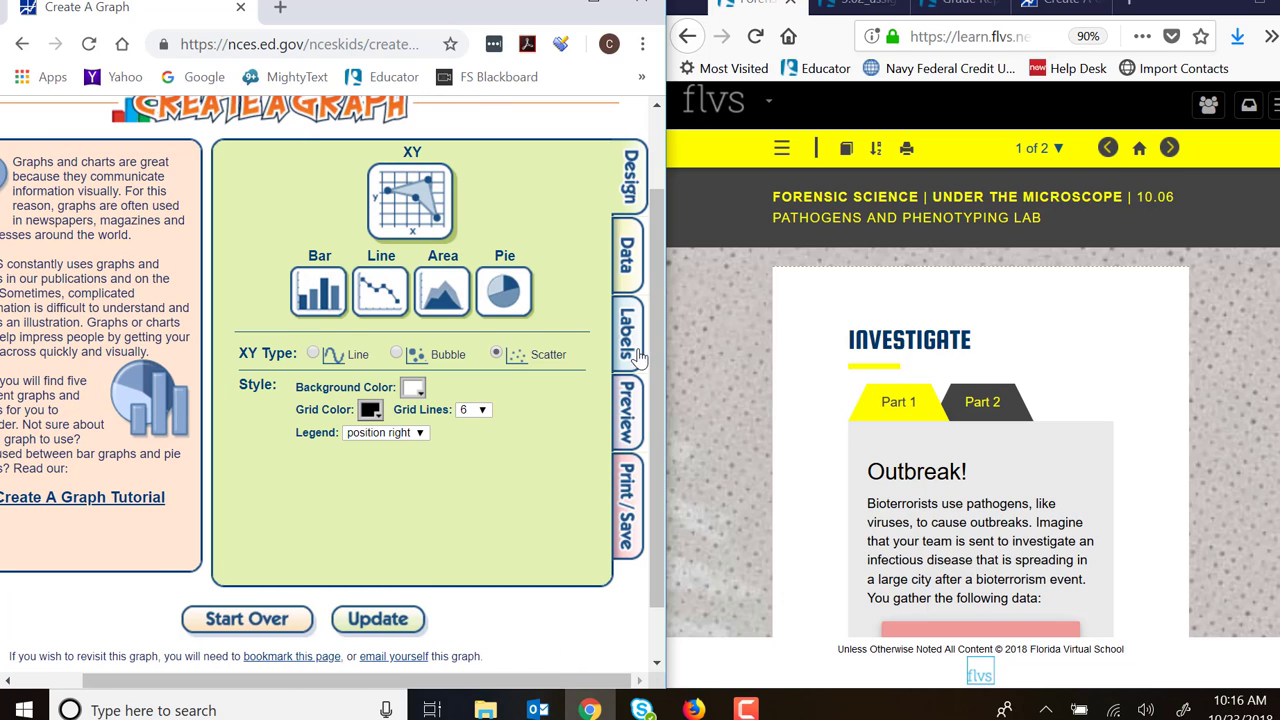
click(623, 262)
scroll(830, 395, down, 3)
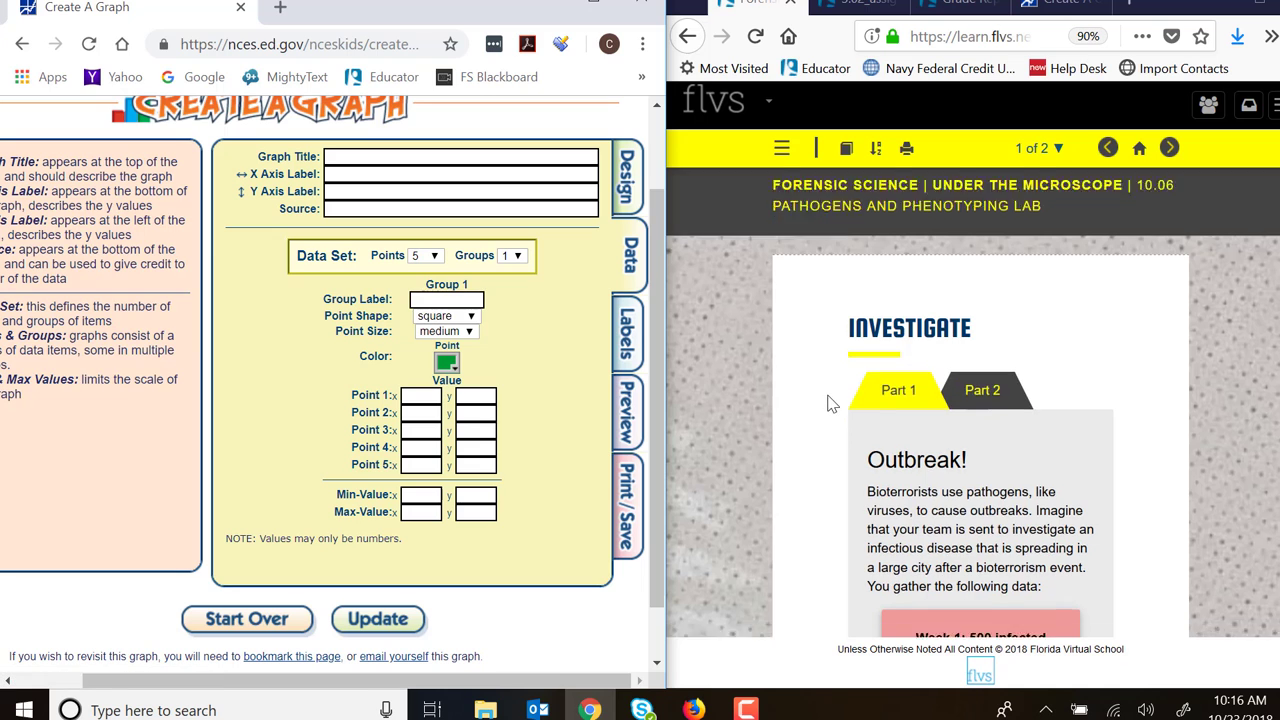
scroll(1014, 417, down, 7)
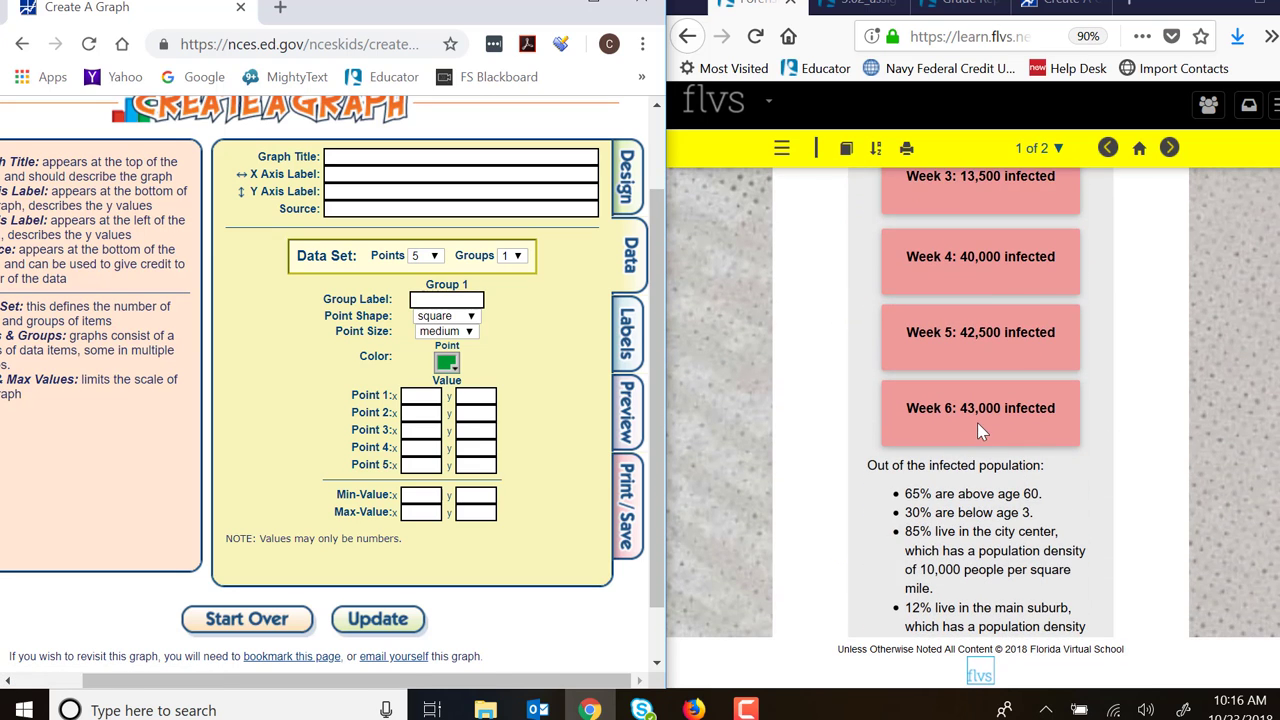
scroll(436, 352, up, 1)
click(418, 362)
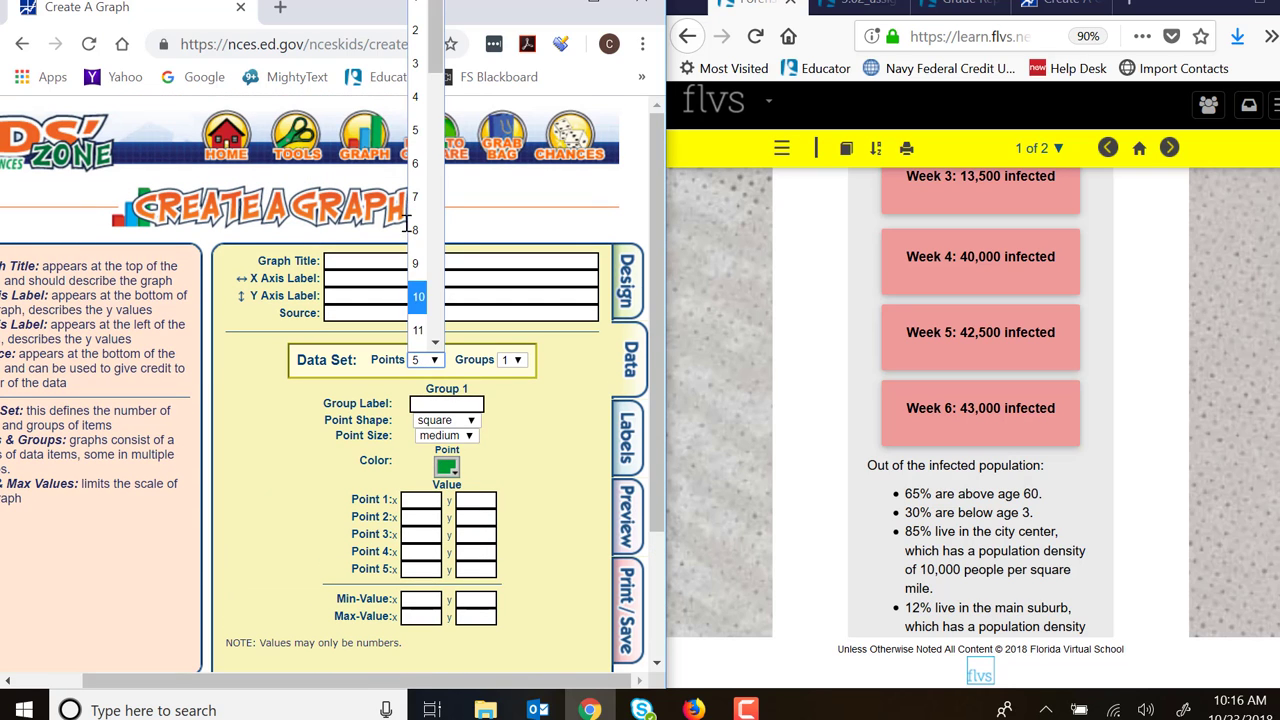
click(420, 163)
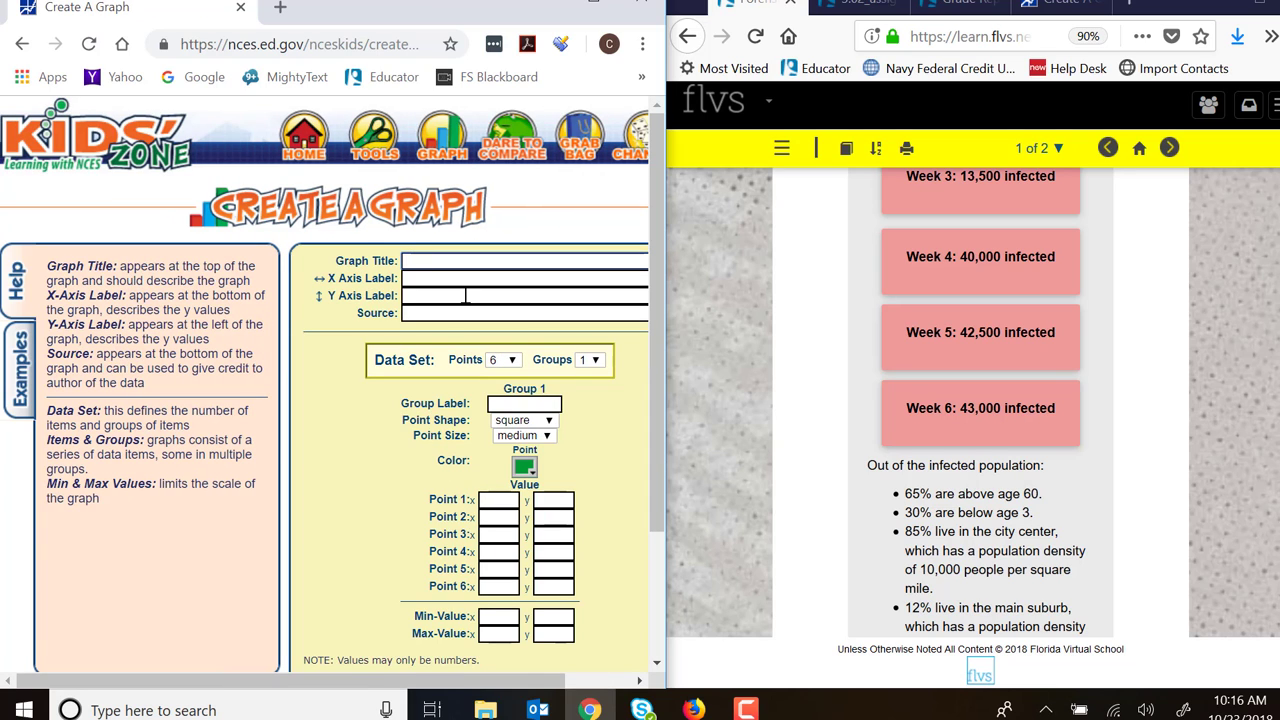
- Enter "Title" as the graph title, "Weeks" as the X axis label and "Infected People" as the Y axis label
text(Title)
click(461, 289)
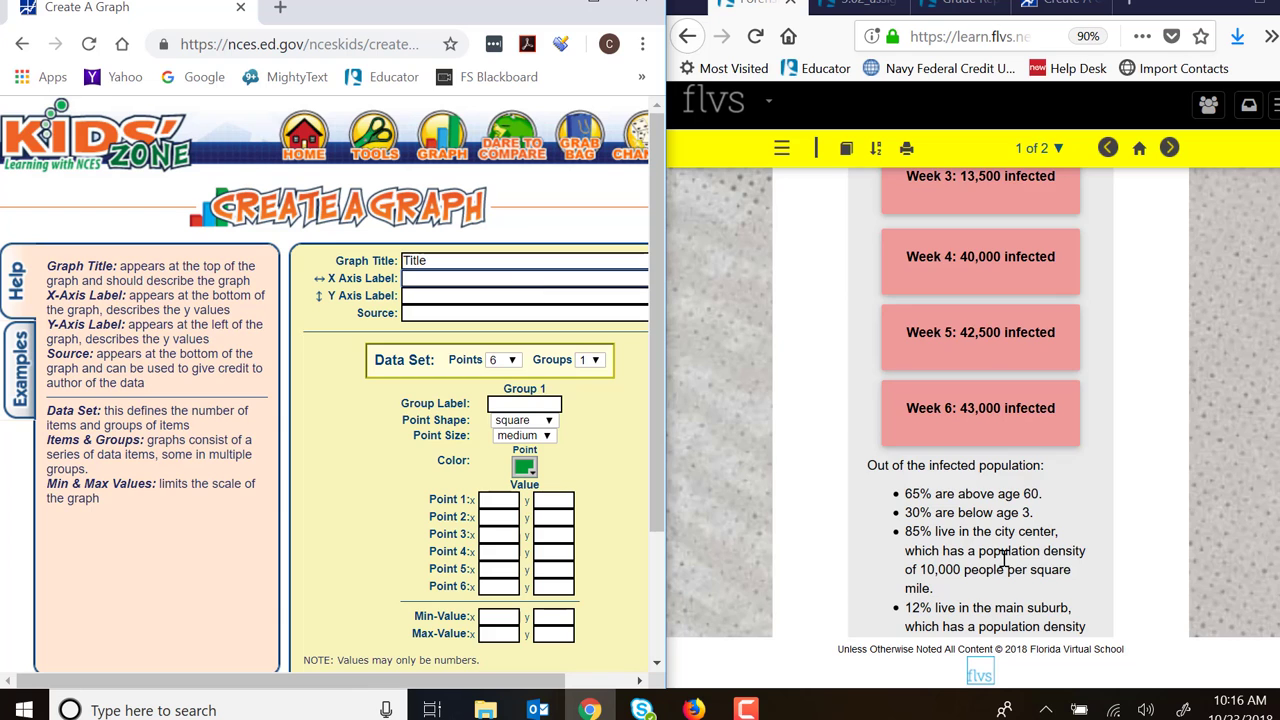
scroll(1005, 550, down, 5)
scroll(1013, 540, down, 1)
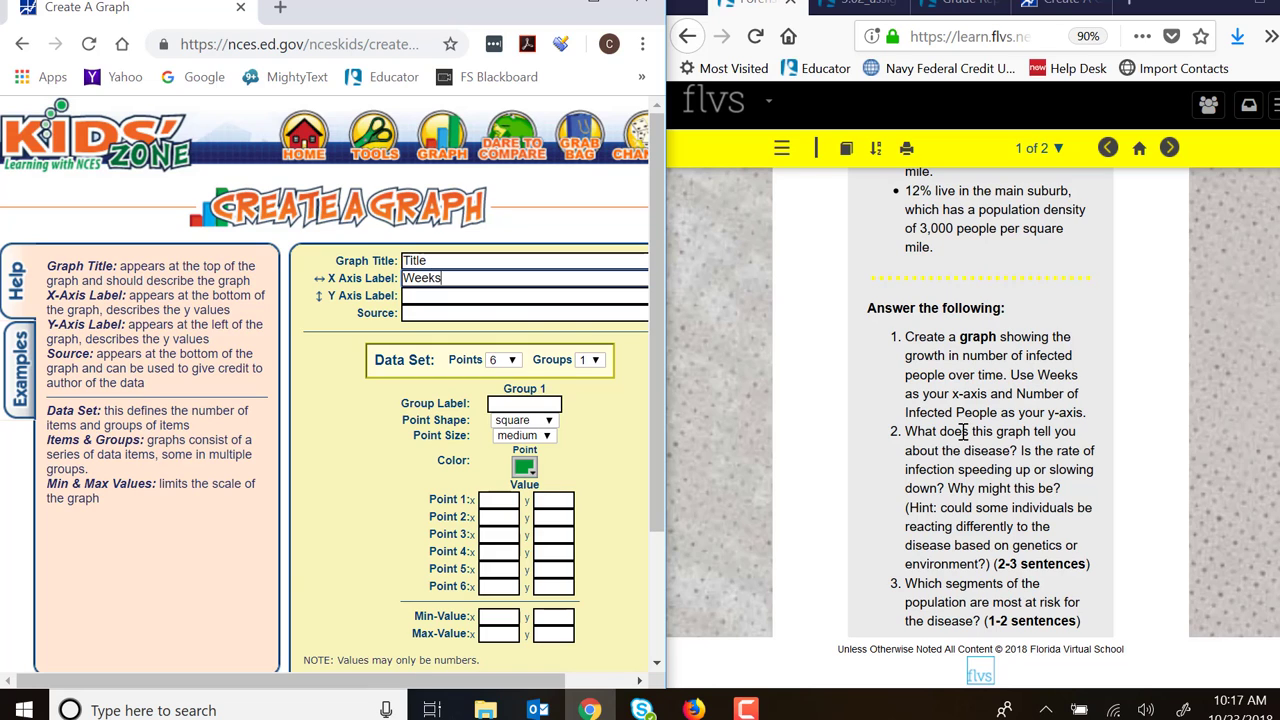
click(444, 295)
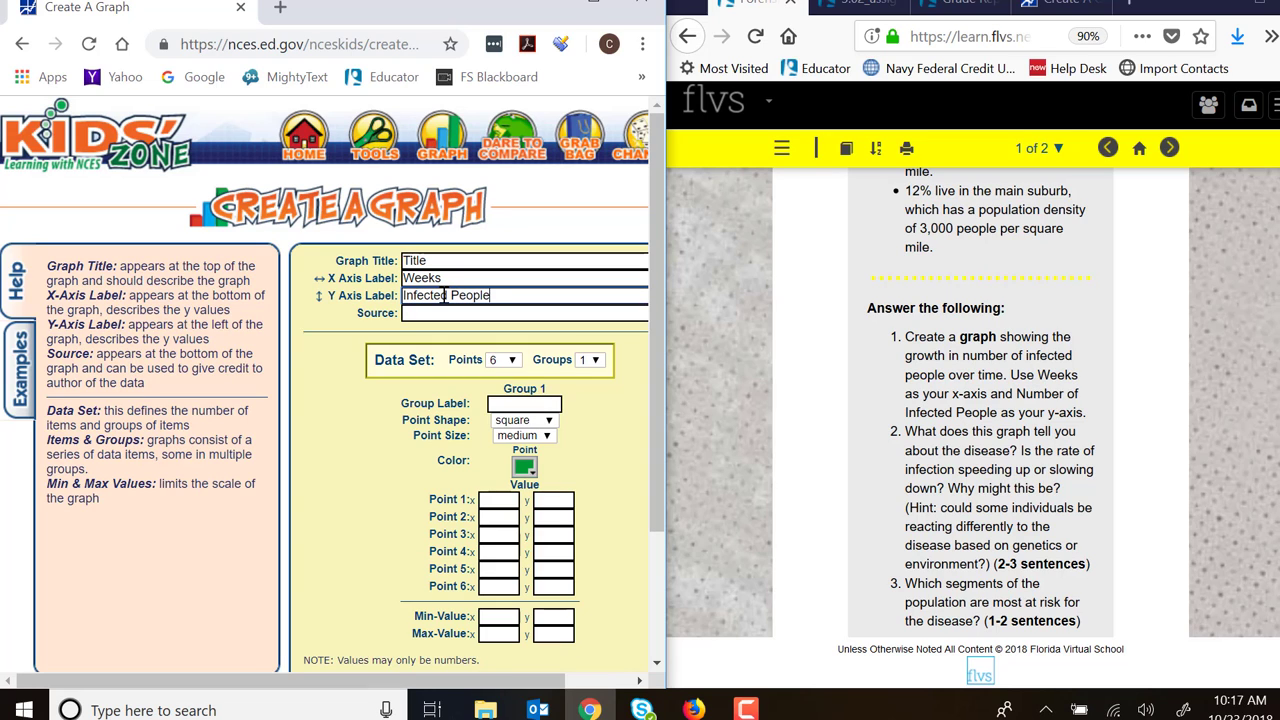
- Enter the week 1 data as Point 1, with x 1 and y 500
scroll(492, 316, down, 1)
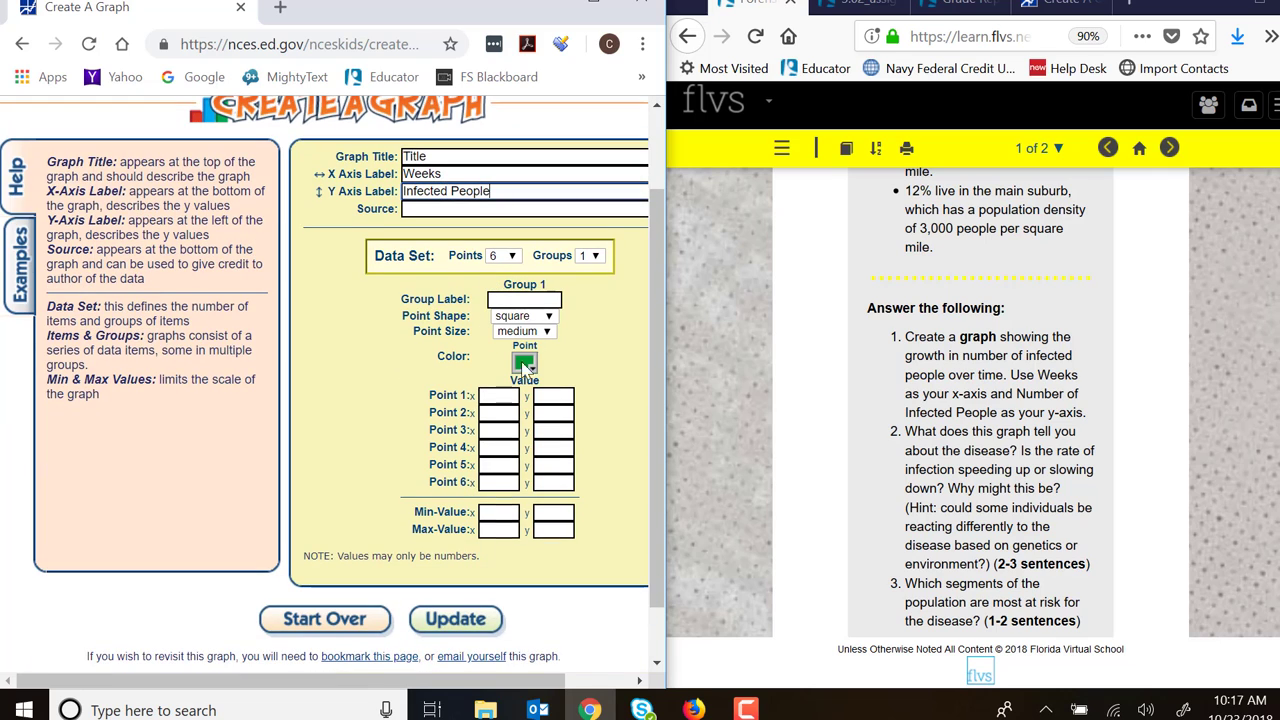
click(500, 394)
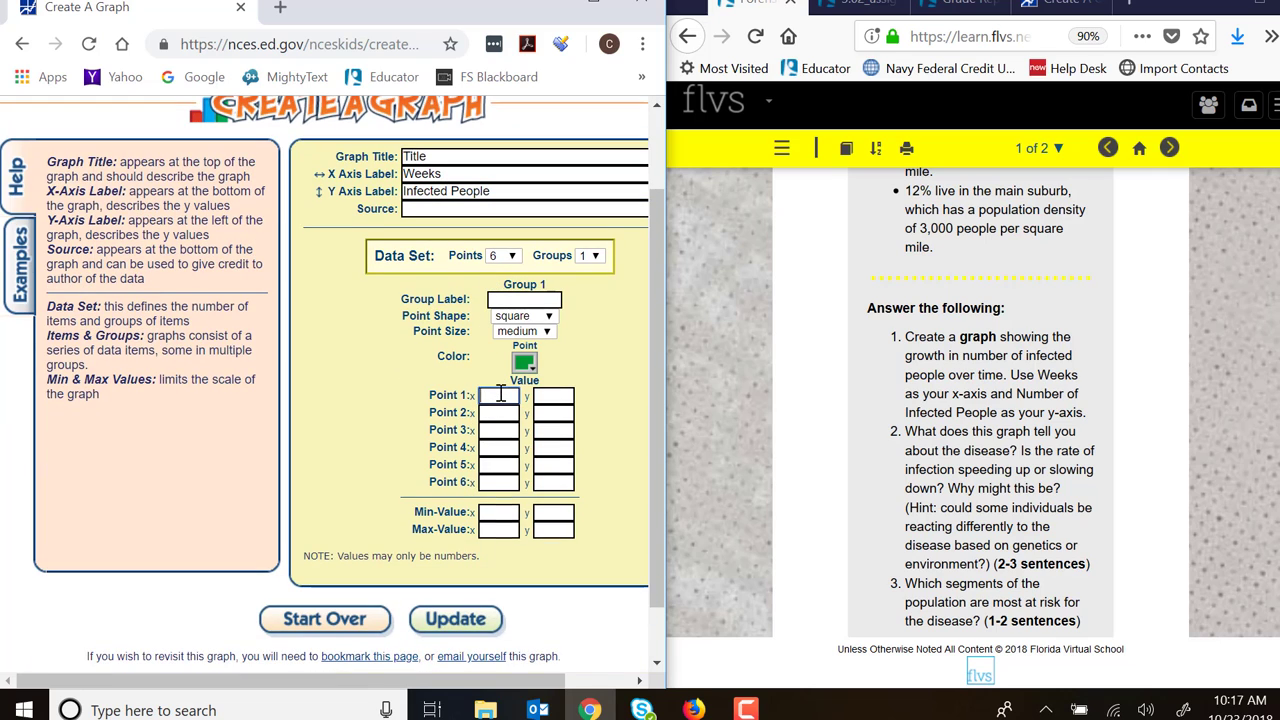
click(562, 396)
scroll(1011, 347, up, 12)
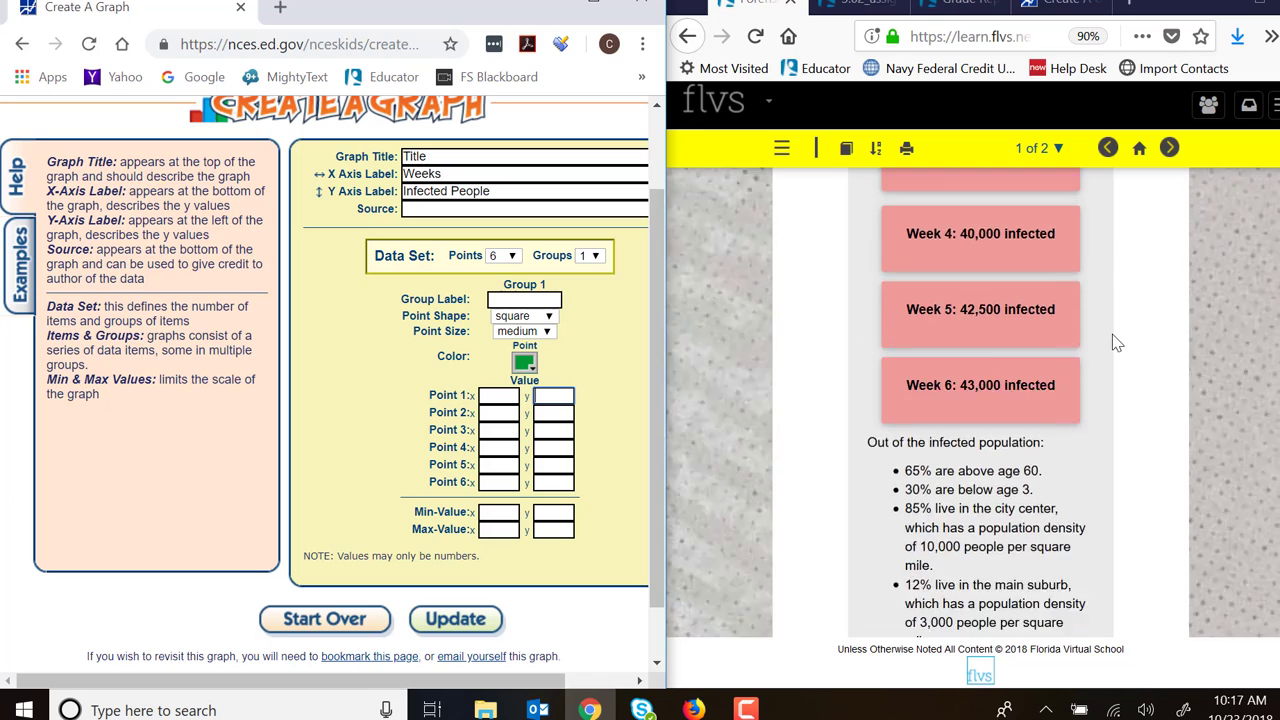
click(513, 398)
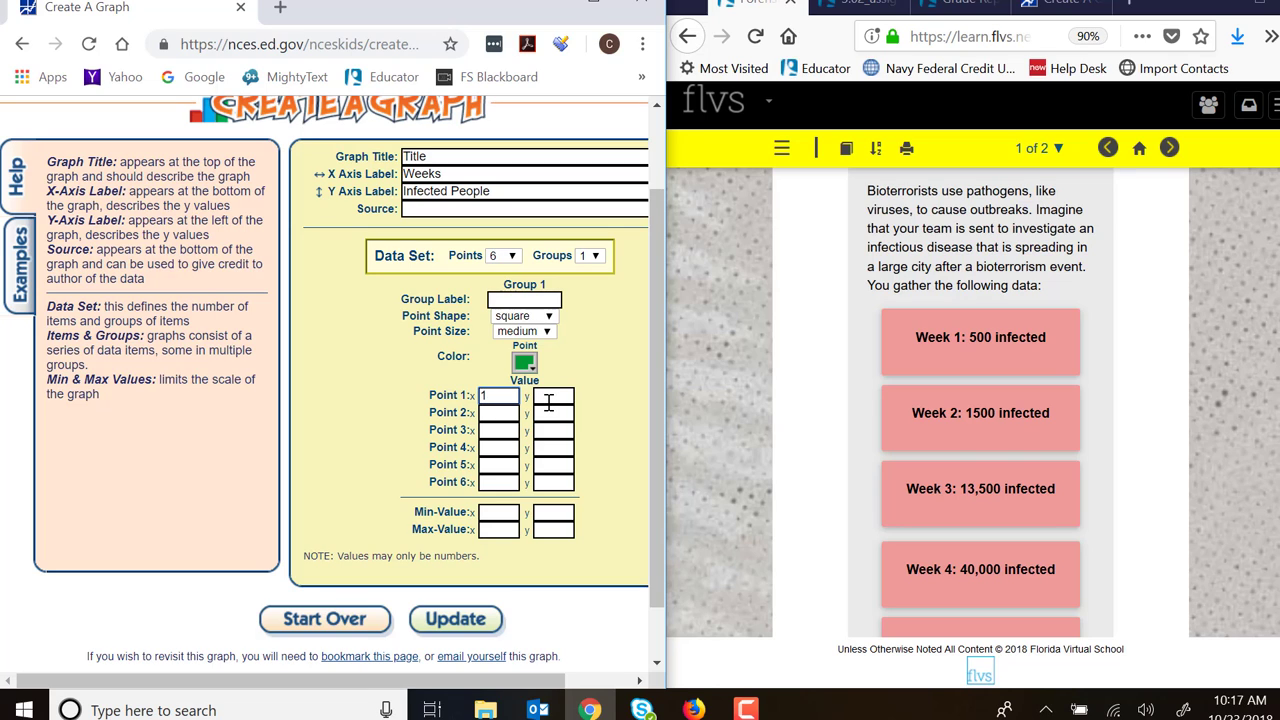
click(548, 401)
text(500)
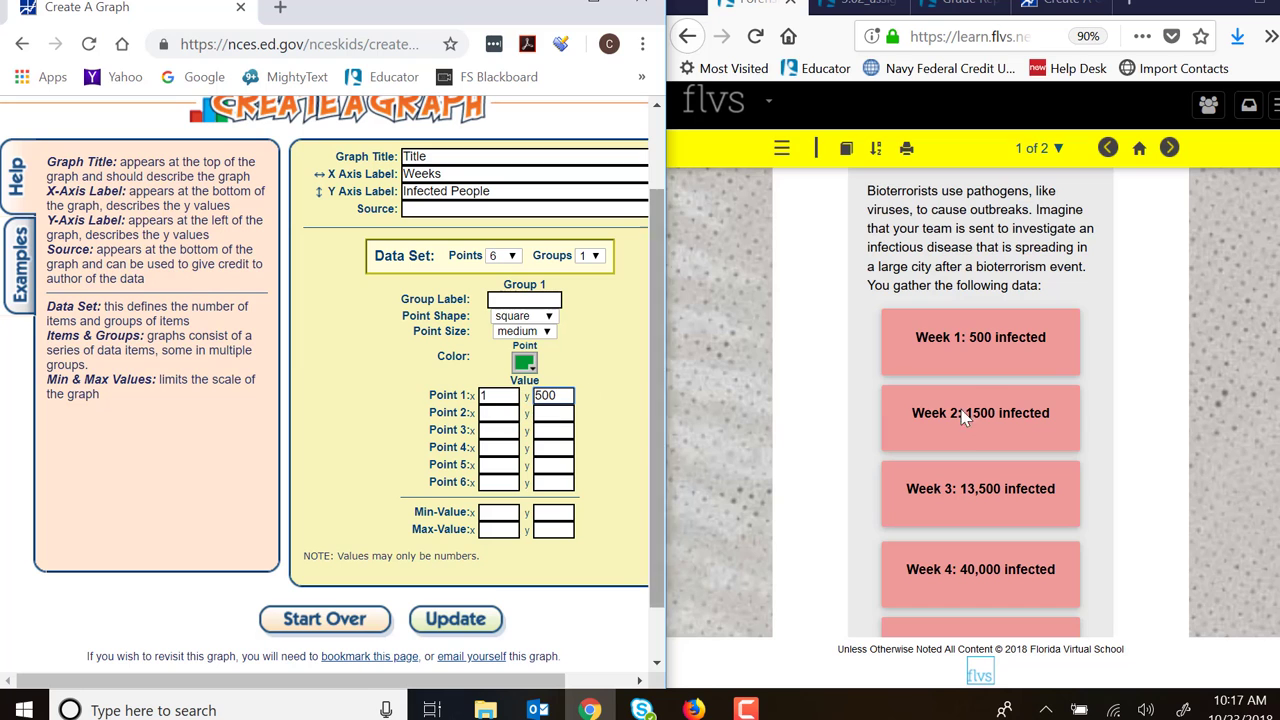
- Enter the week 6 data as Point 6, with x 6 and y 43000
scroll(960, 410, down, 3)
scroll(957, 400, down, 2)
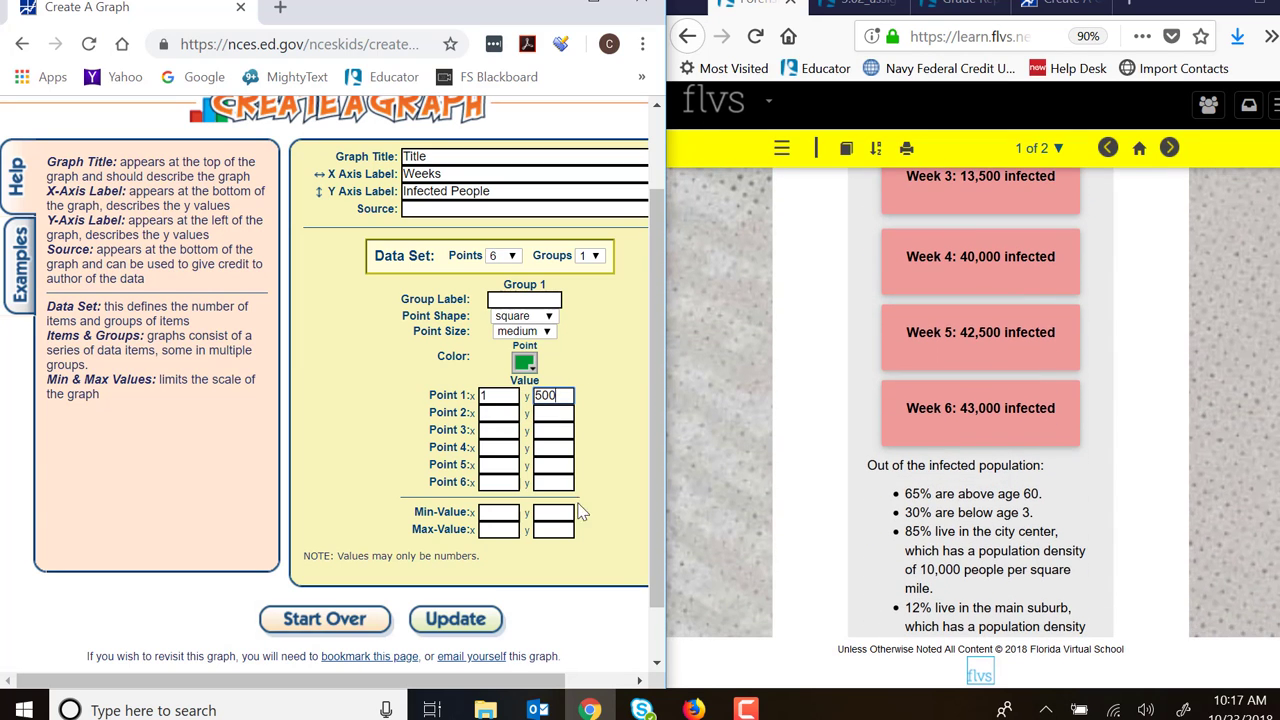
click(505, 485)
text(6)
click(561, 482)
text(43000)
- Look over the graph's data label and font options, and preview the complete scatter graph
scroll(480, 550, down, 1)
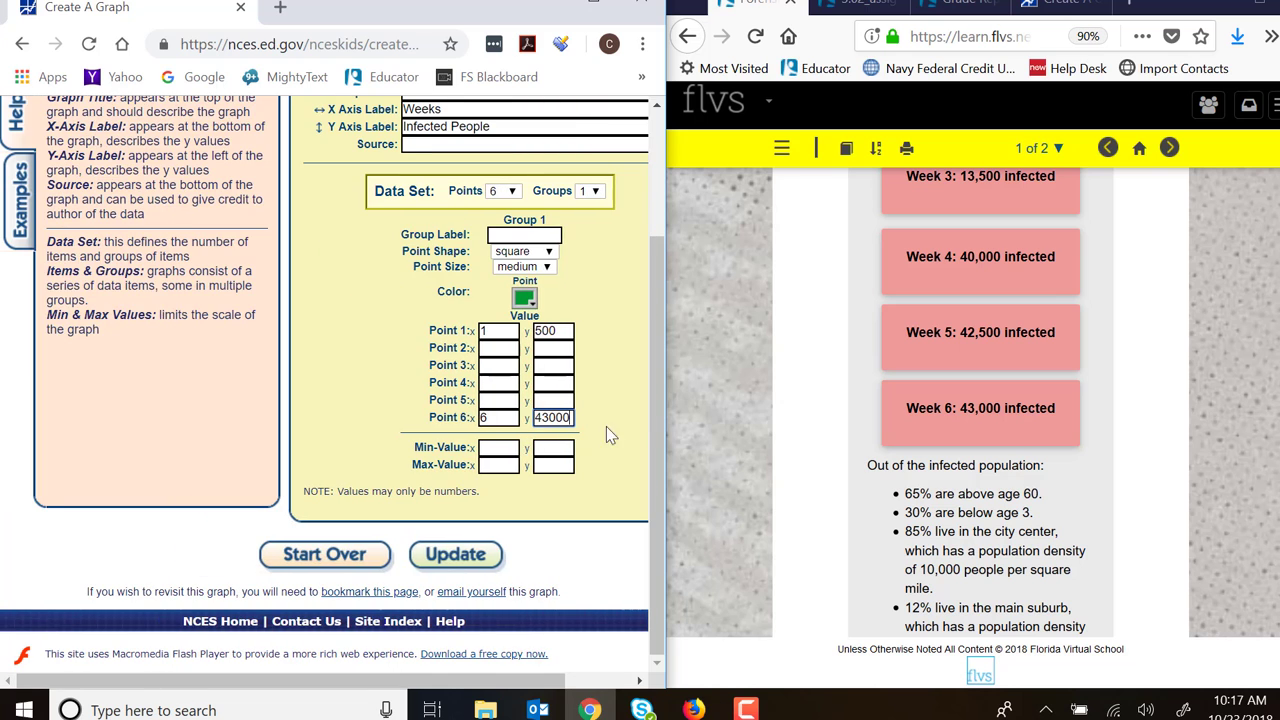
scroll(610, 434, right, 2)
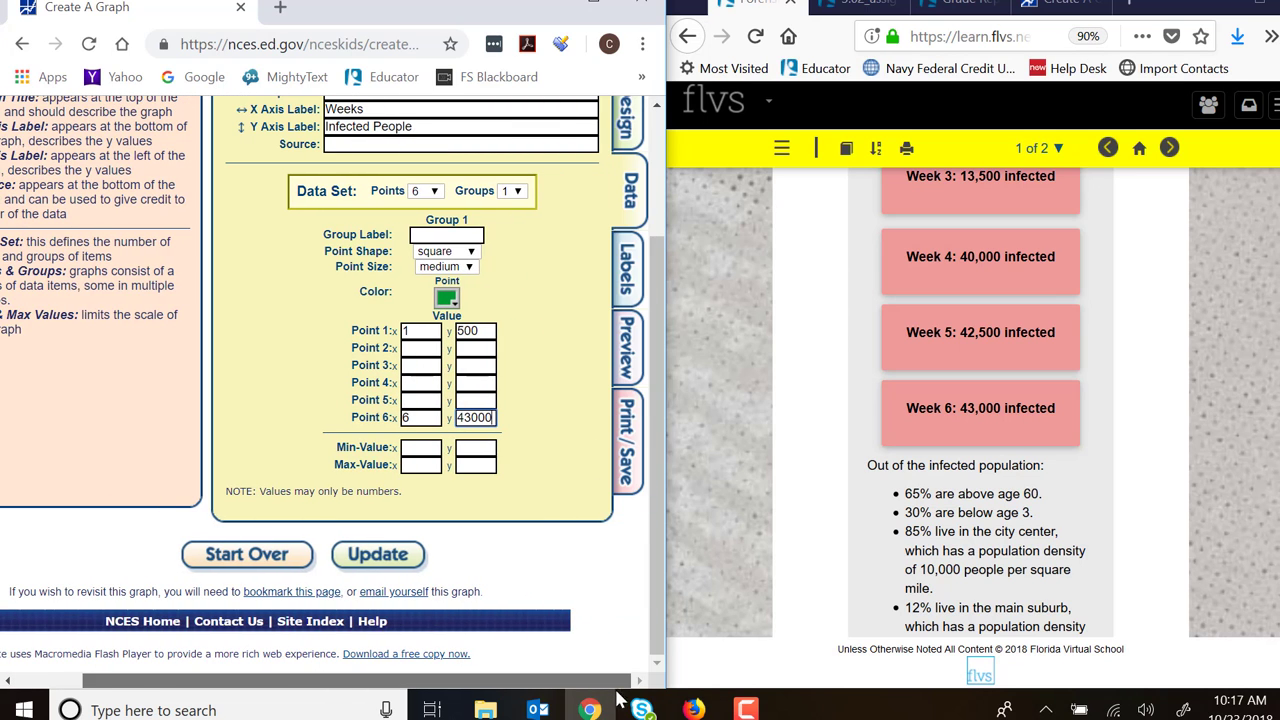
click(622, 296)
scroll(612, 230, up, 3)
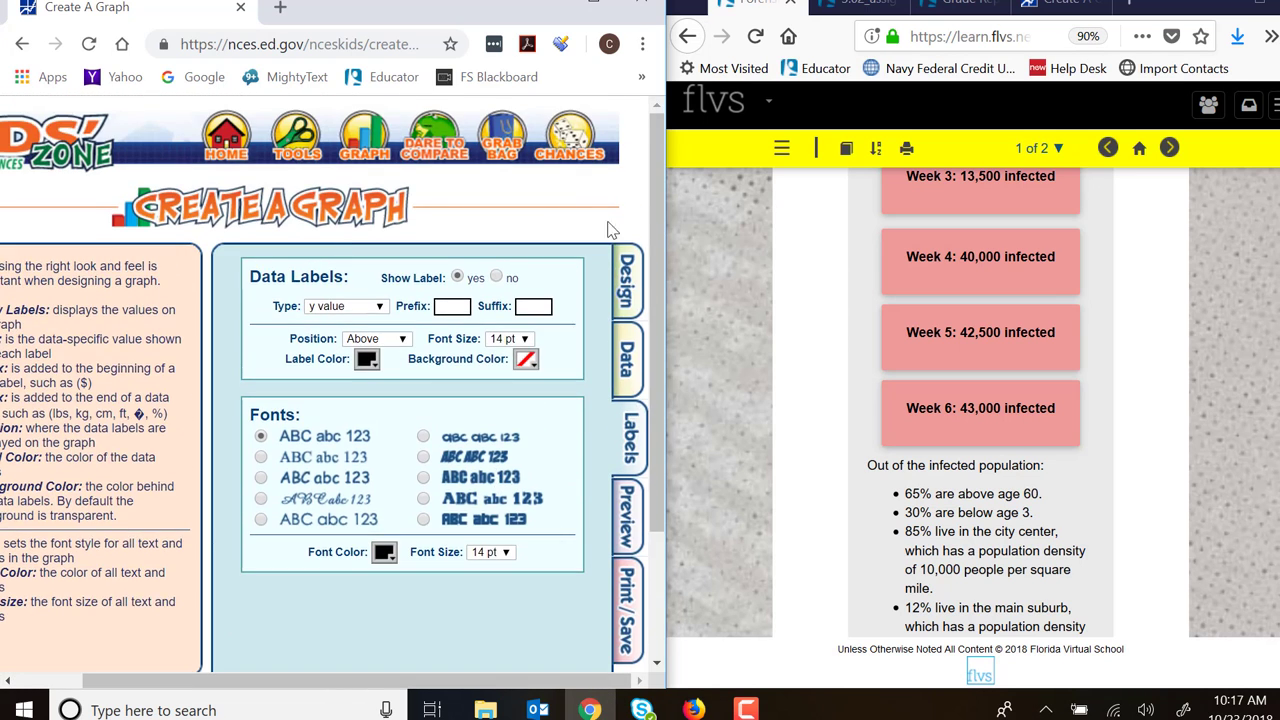
scroll(612, 235, down, 2)
click(622, 352)
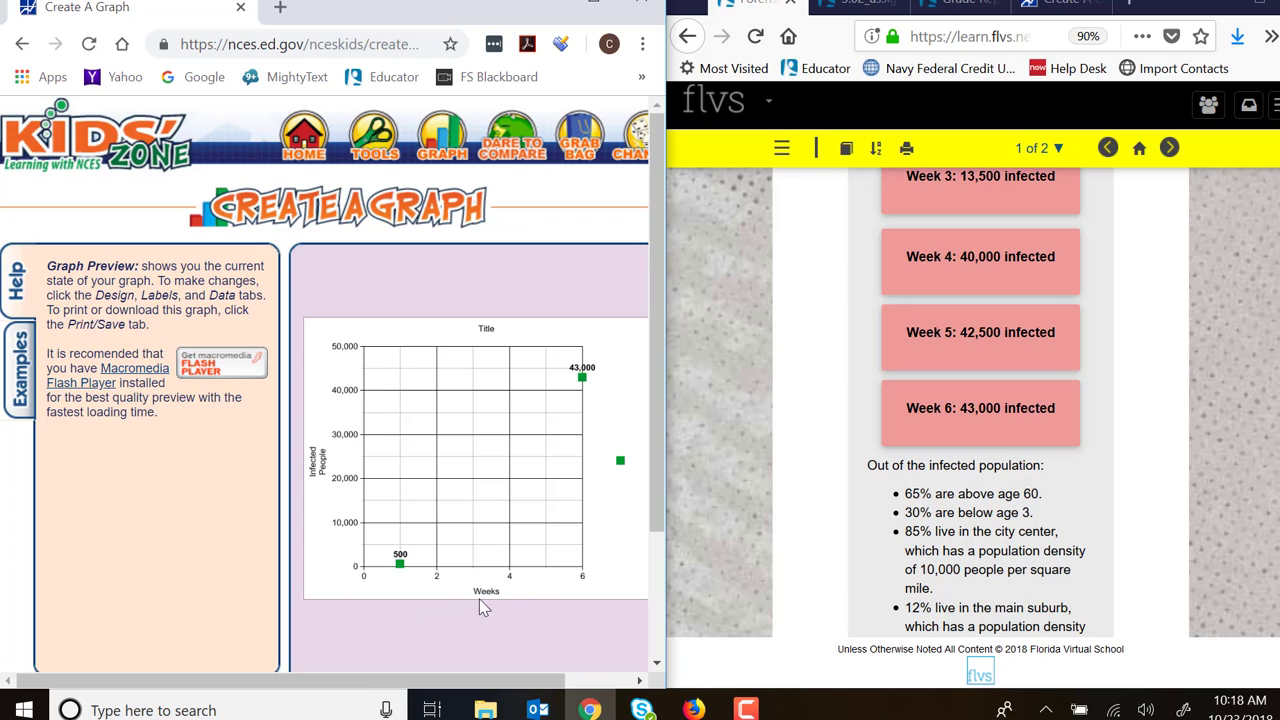
drag(657, 465, 650, 597)
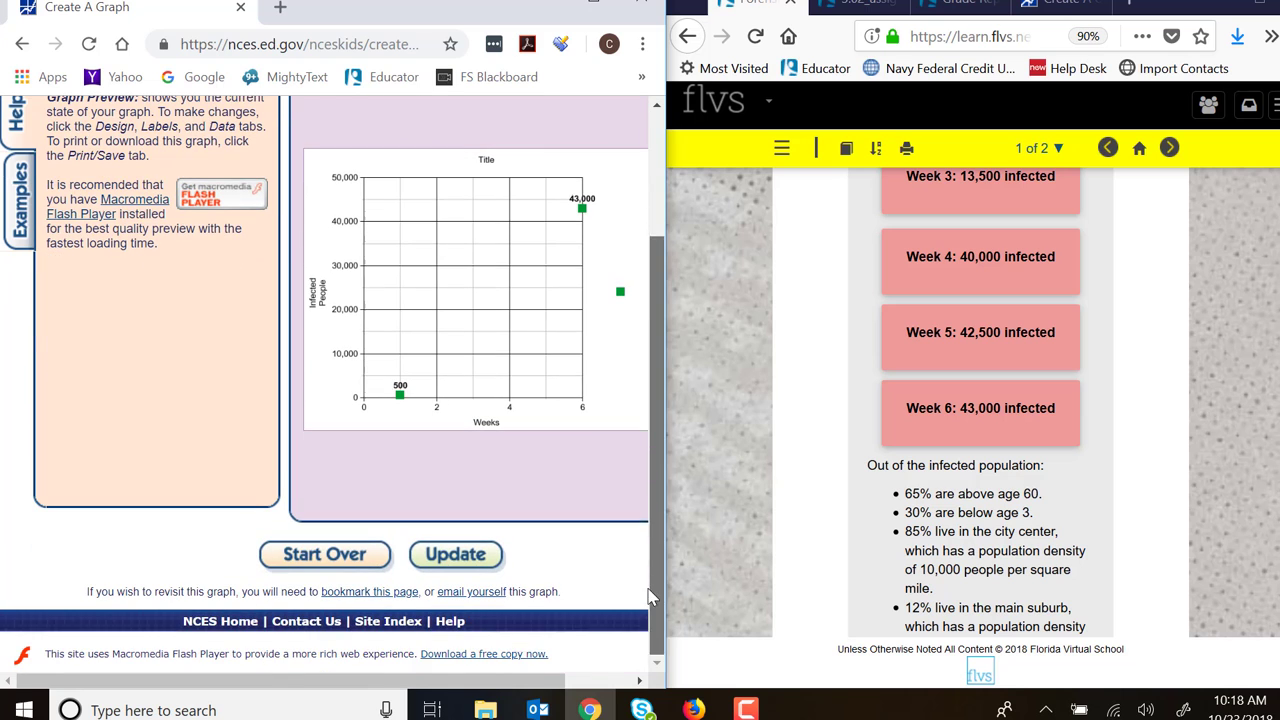
drag(380, 680, 658, 684)
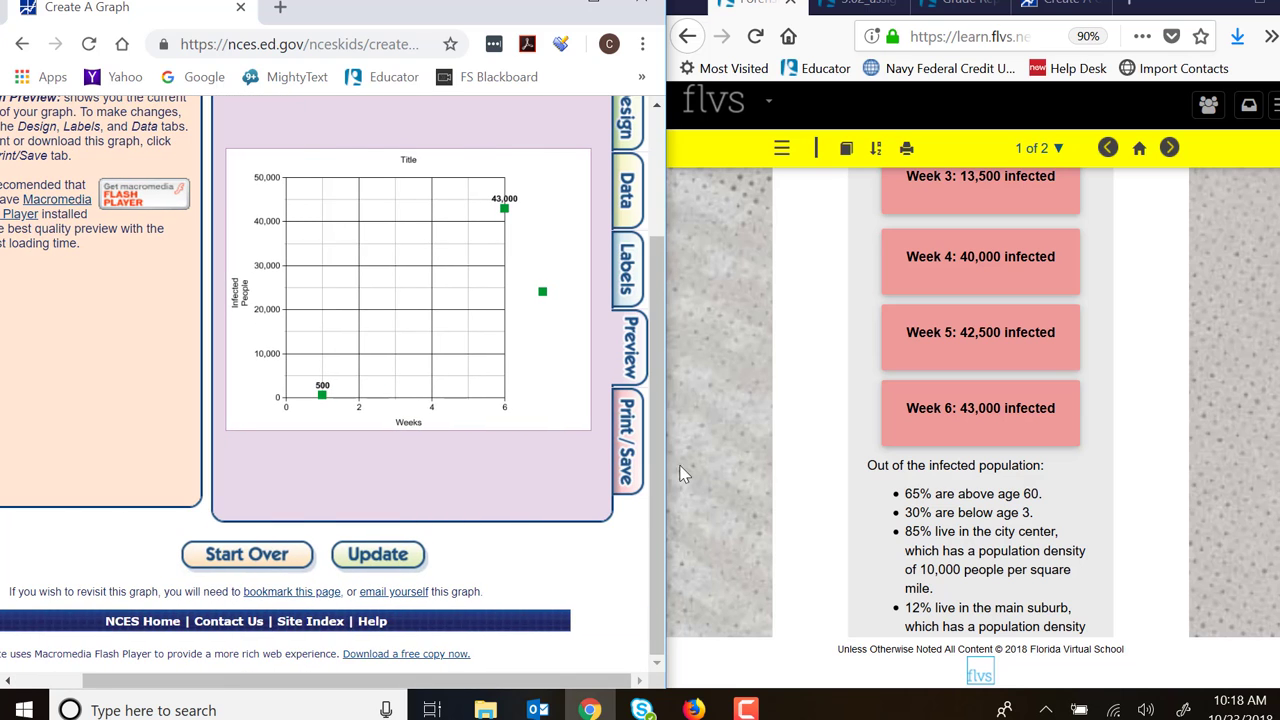
- Download the graph in PNG format and open the downloaded graph.png file
click(626, 440)
scroll(390, 343, up, 2)
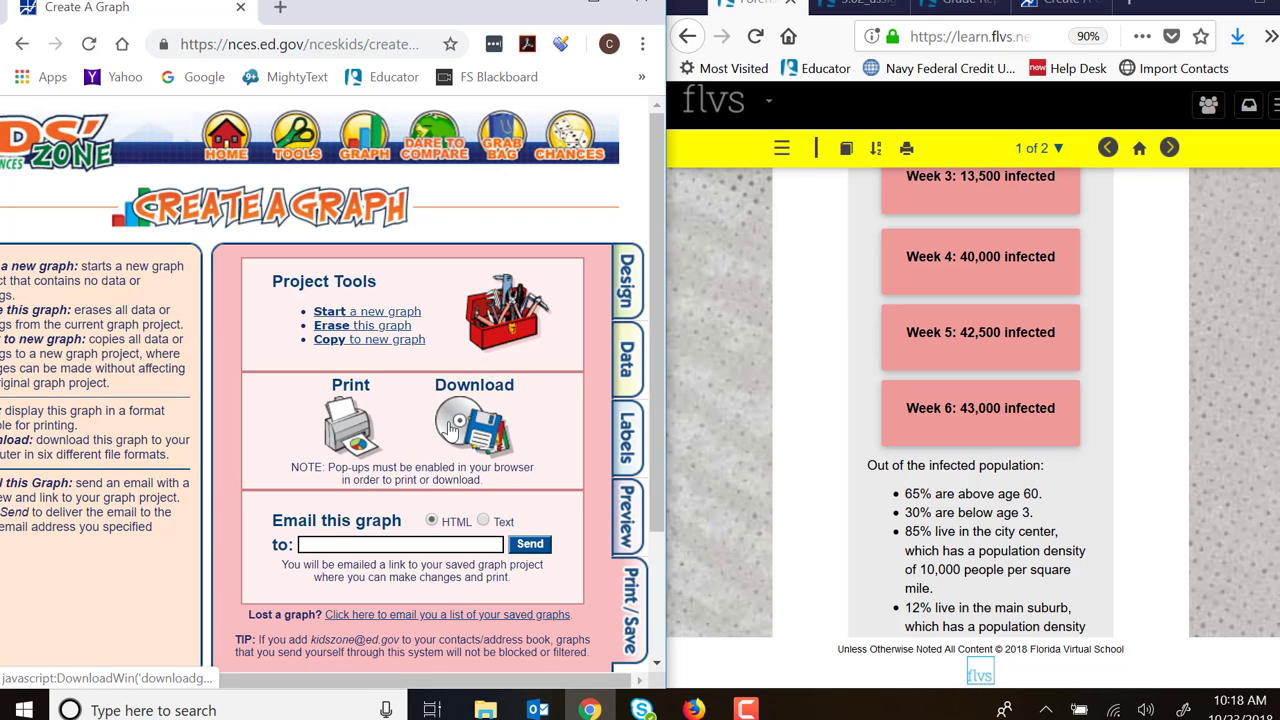
click(452, 426)
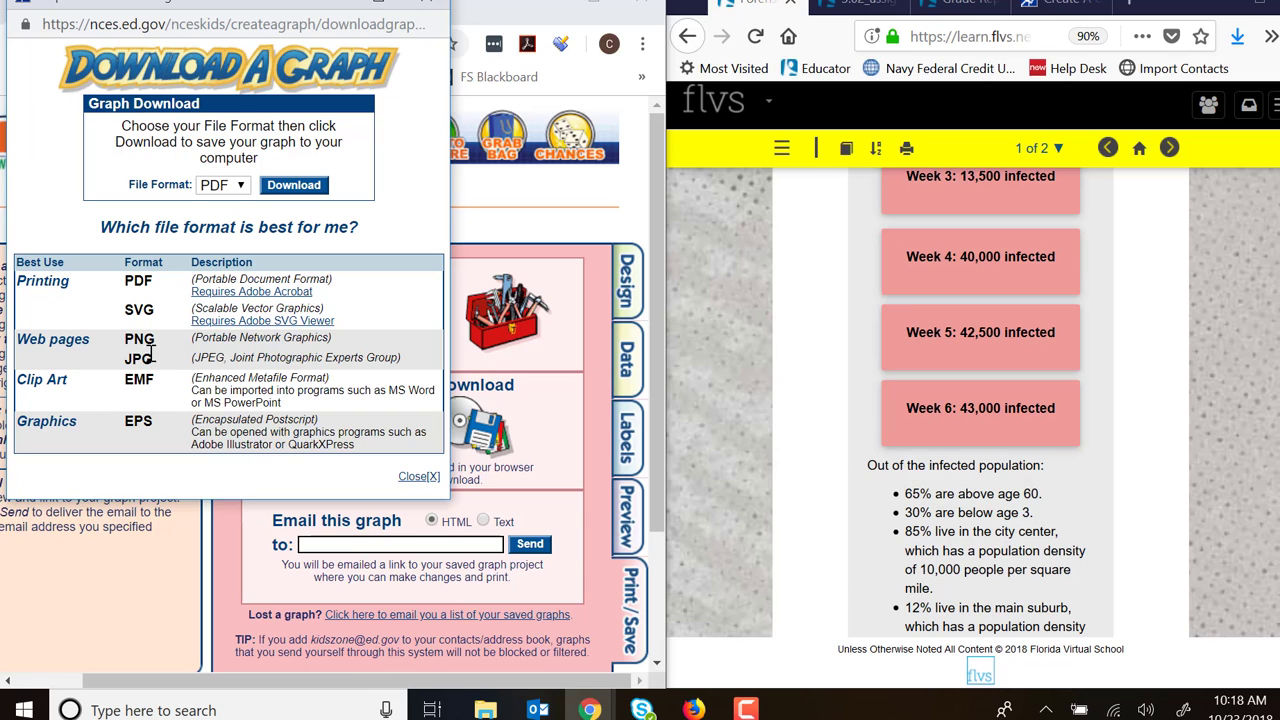
click(224, 185)
click(217, 246)
click(296, 186)
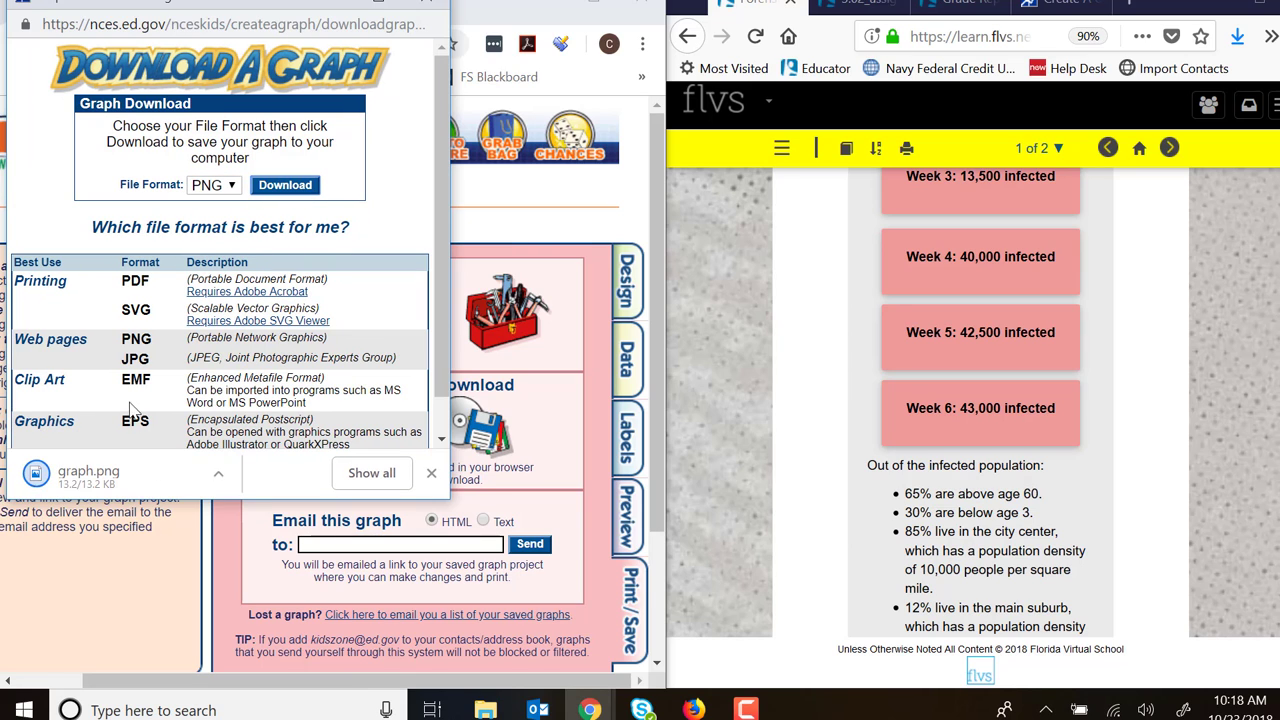
click(99, 474)
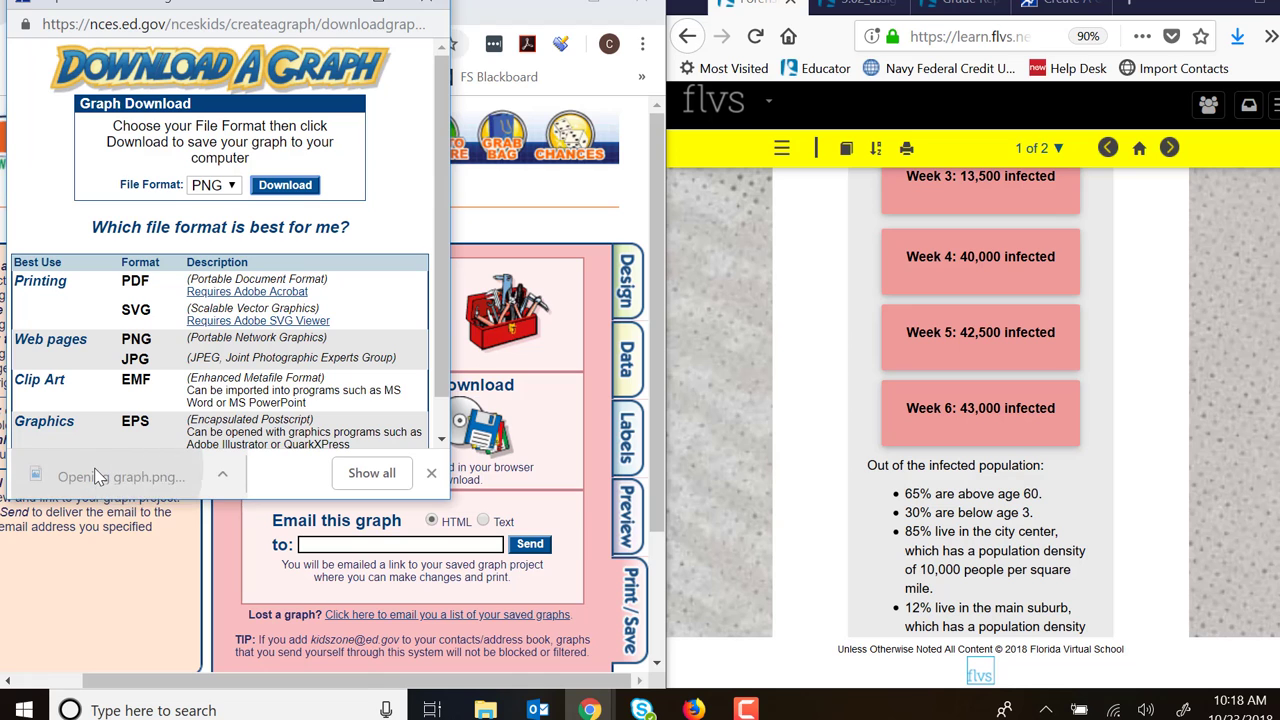